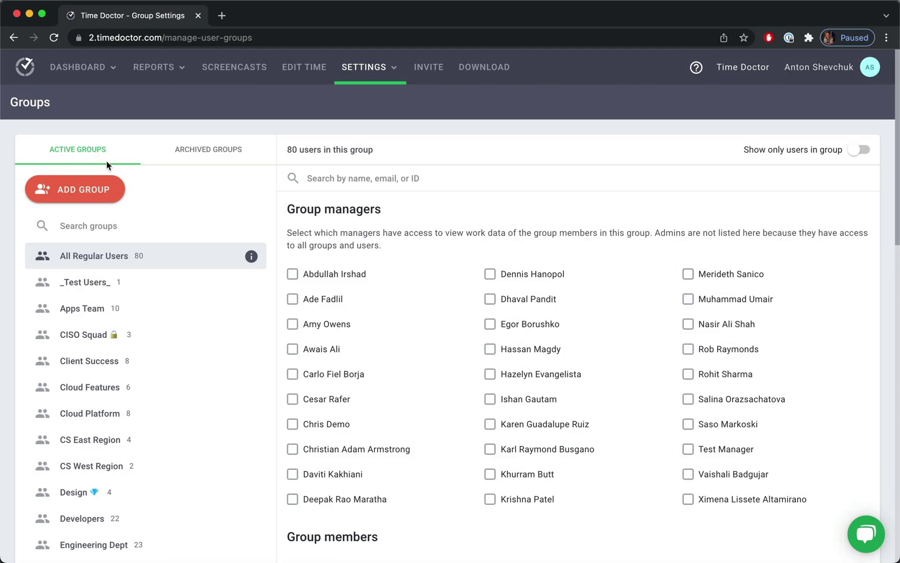
pyautogui.click(80, 192)
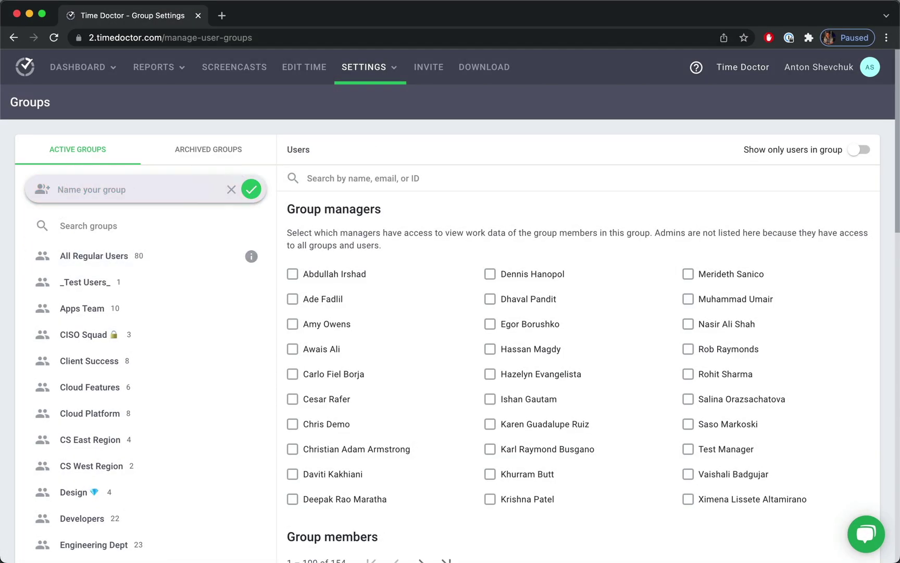
pyautogui.write('New Group')
pyautogui.click(253, 189)
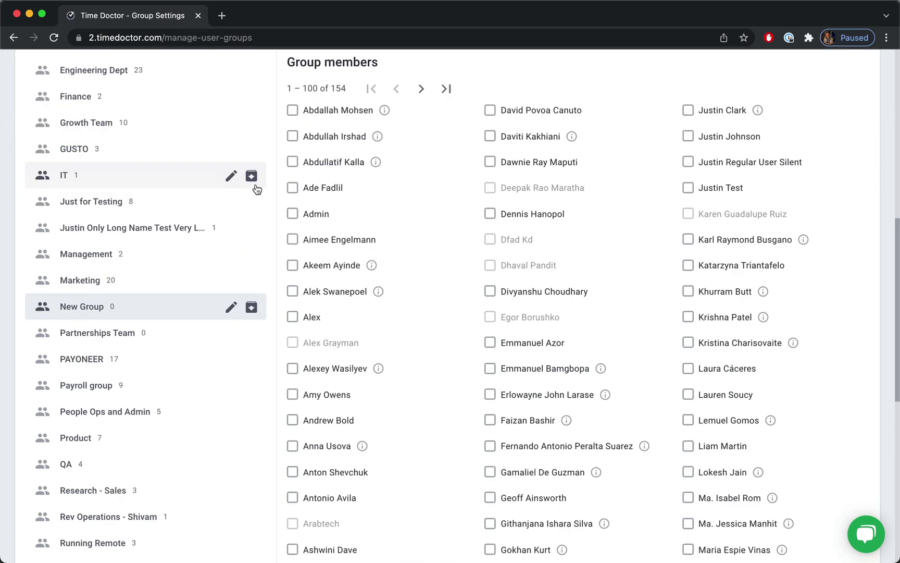
pyautogui.click(323, 111)
pyautogui.click(317, 188)
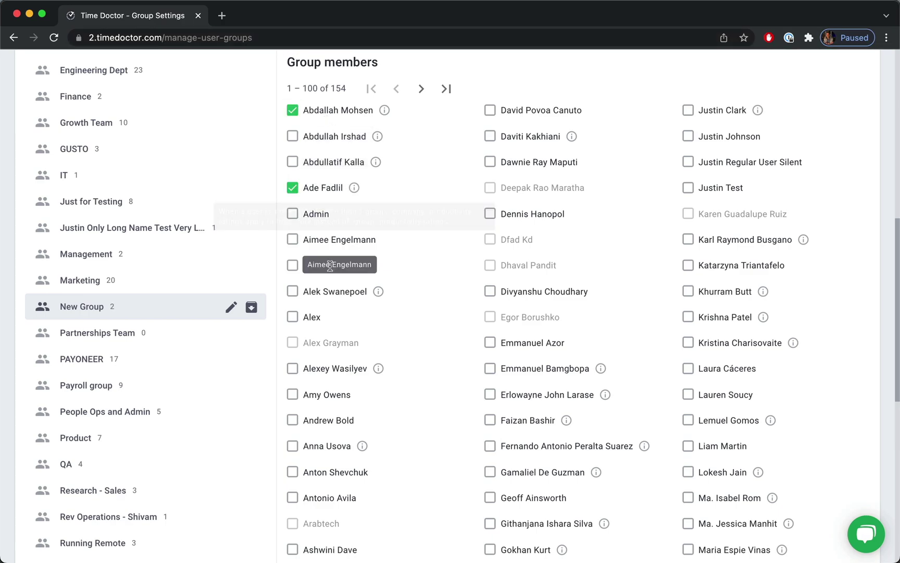
pyautogui.click(322, 290)
pyautogui.scroll(-5, 364, 243)
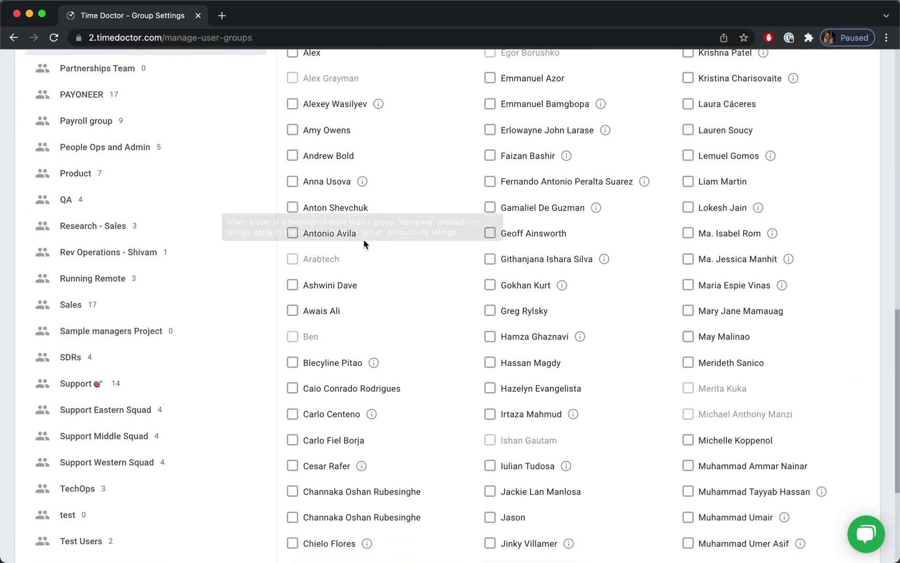
pyautogui.scroll(-2, 364, 243)
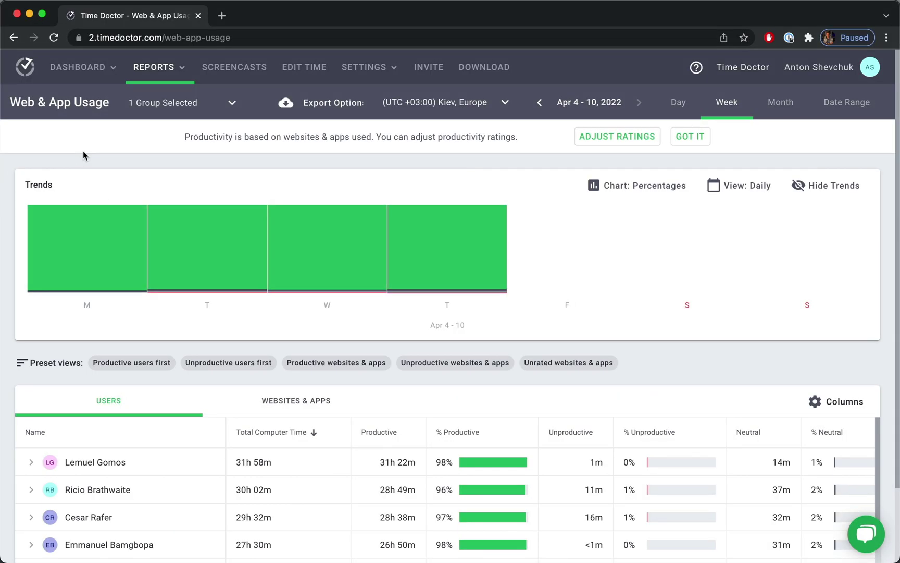
pyautogui.scroll(-1, 6, 223)
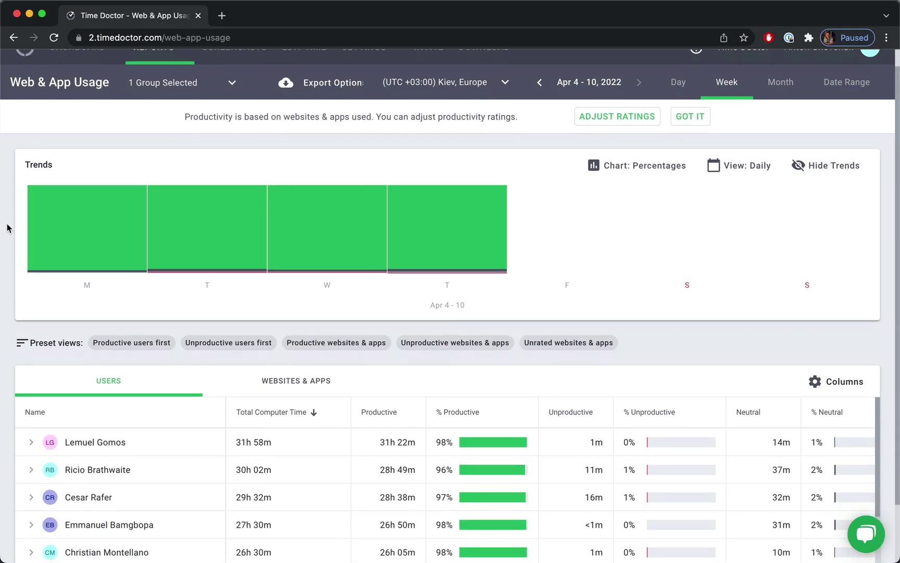
pyautogui.scroll(-2, 7, 227)
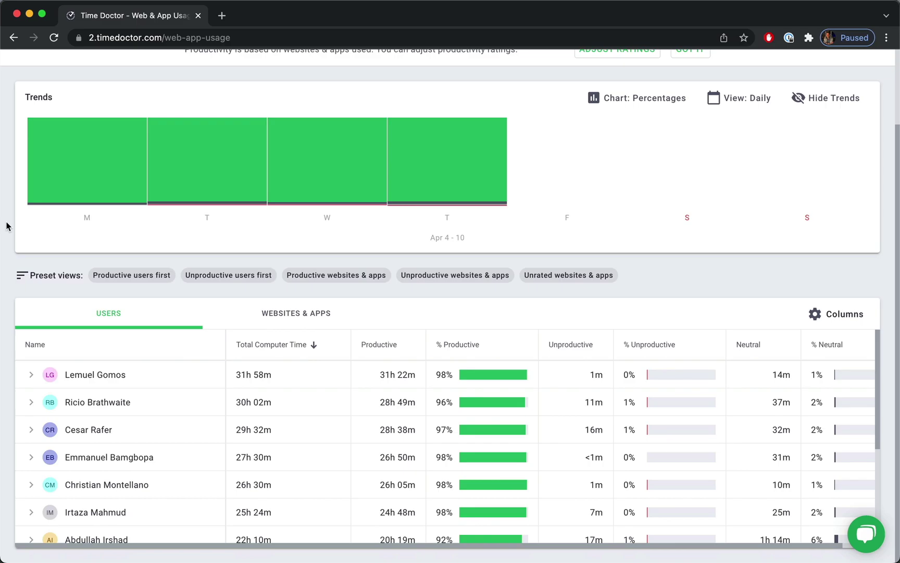
pyautogui.scroll(-2, 105, 366)
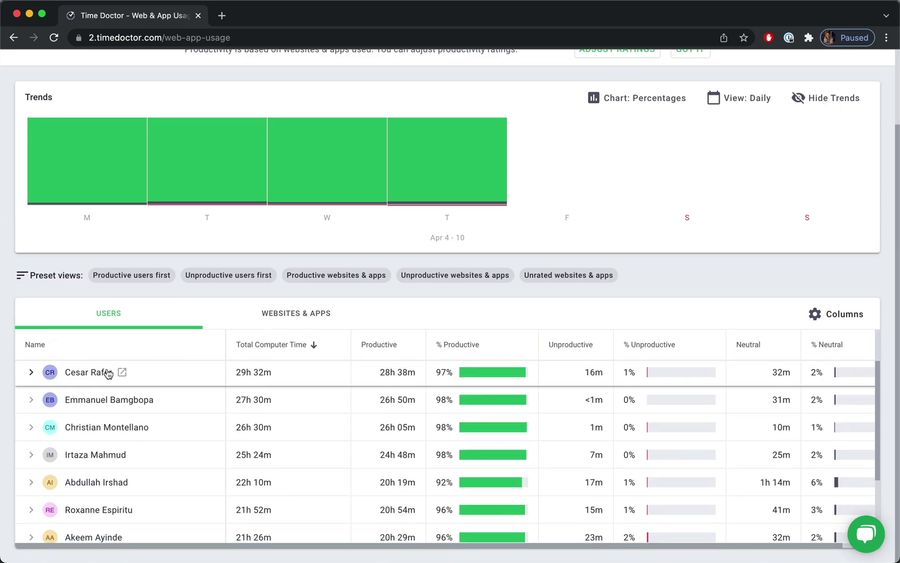
pyautogui.scroll(2, 116, 390)
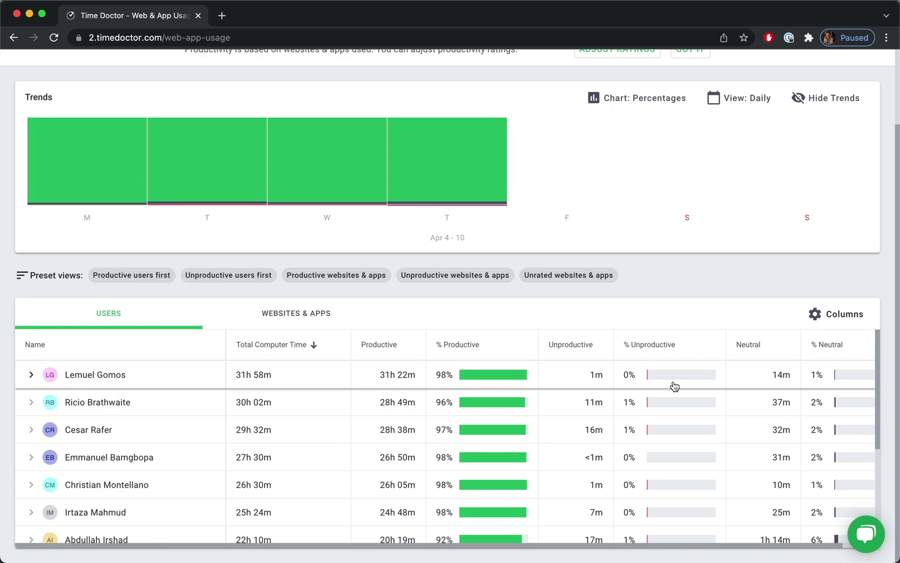
pyautogui.click(95, 375)
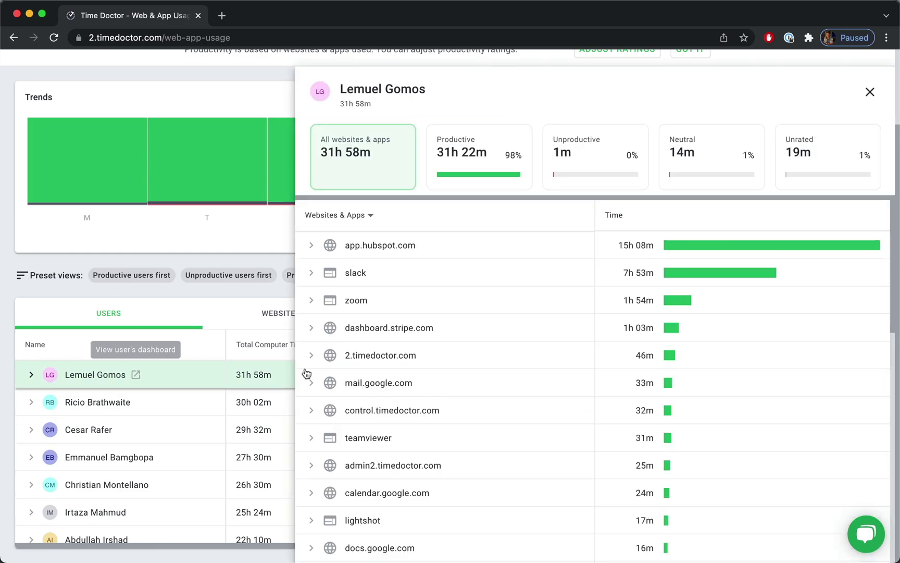
pyautogui.click(309, 245)
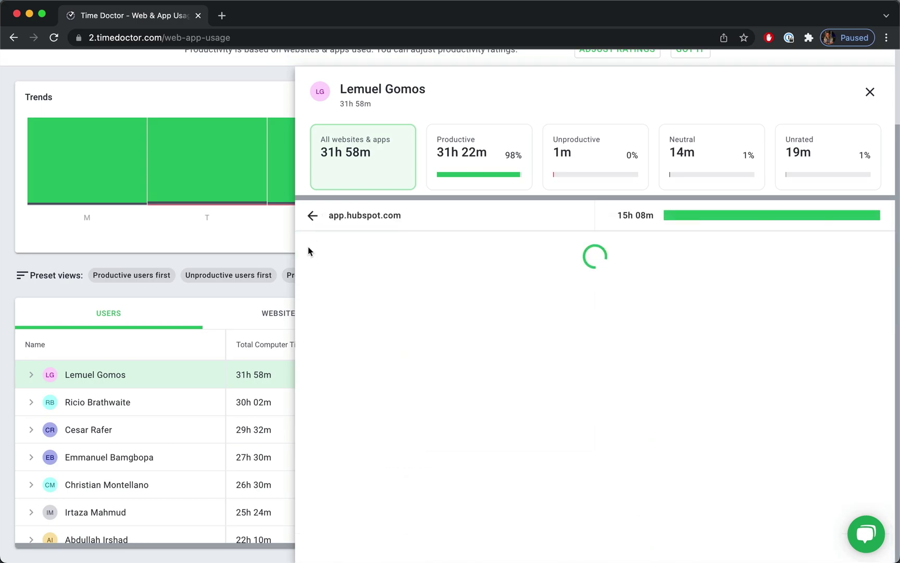
pyautogui.click(310, 220)
pyautogui.click(310, 273)
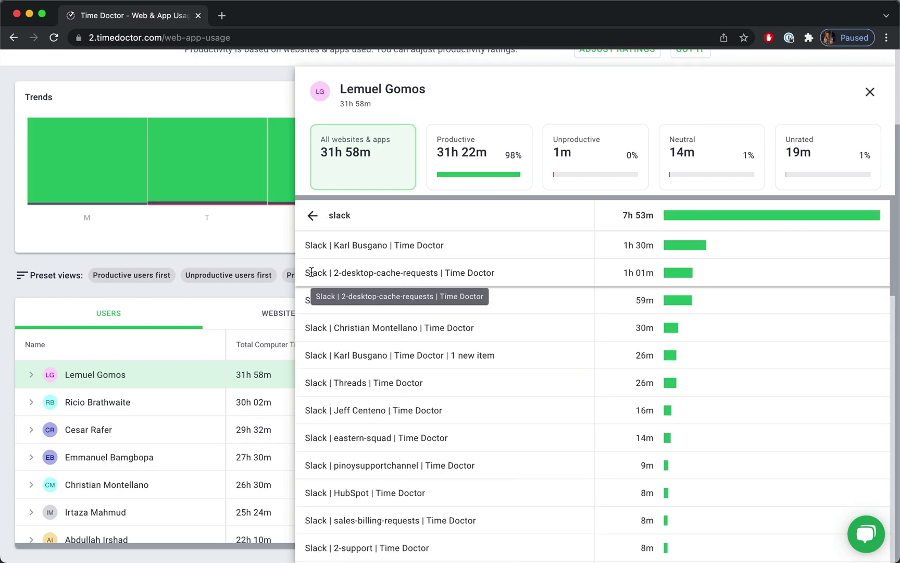
pyautogui.click(313, 215)
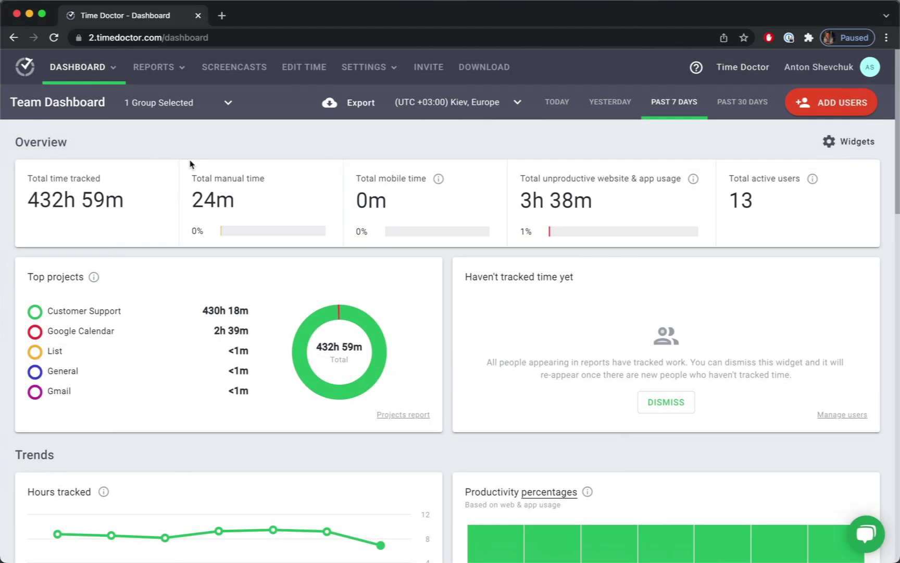
pyautogui.scroll(-2, 151, 195)
pyautogui.scroll(-2, 152, 196)
pyautogui.scroll(-3, 152, 194)
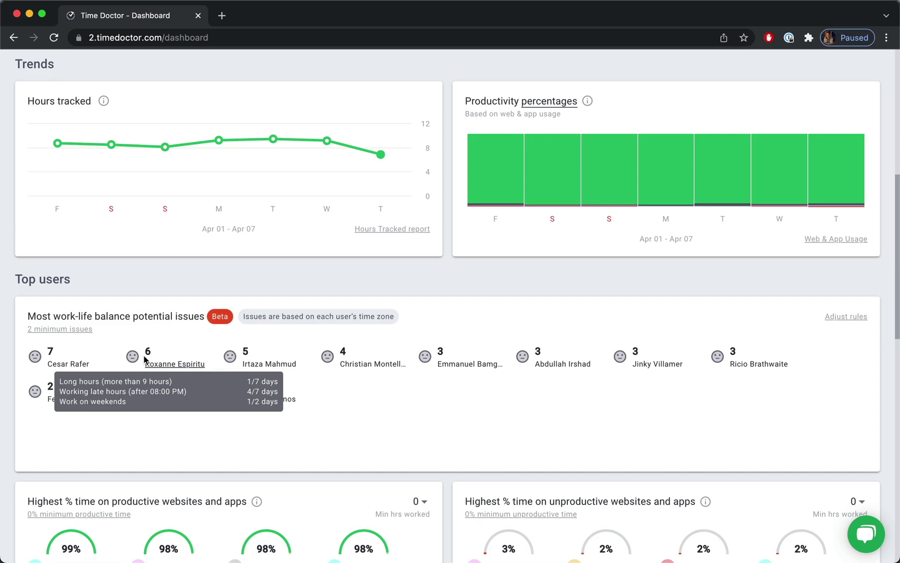
# Raise the work-life balance minimum issues from 2 to 3 and save.
pyautogui.click(77, 333)
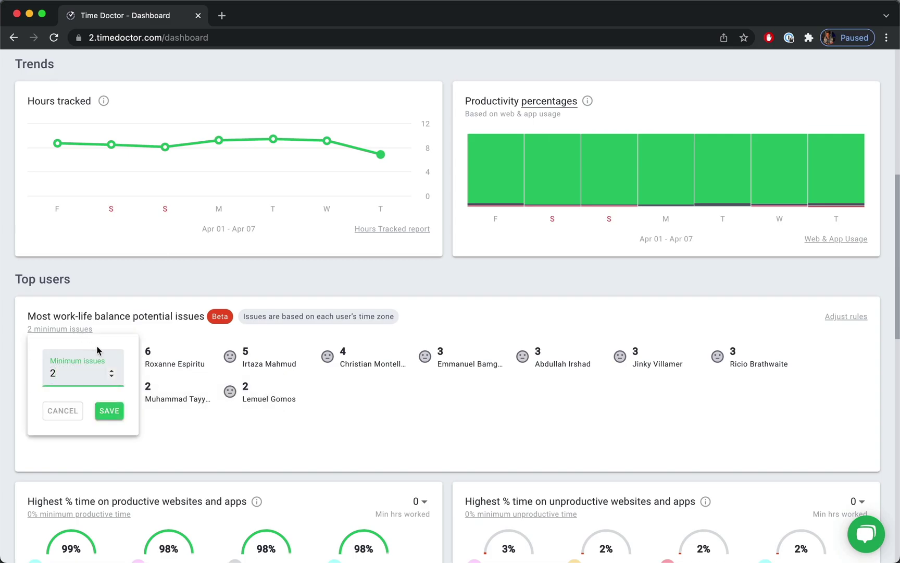
pyautogui.click(111, 371)
pyautogui.click(110, 412)
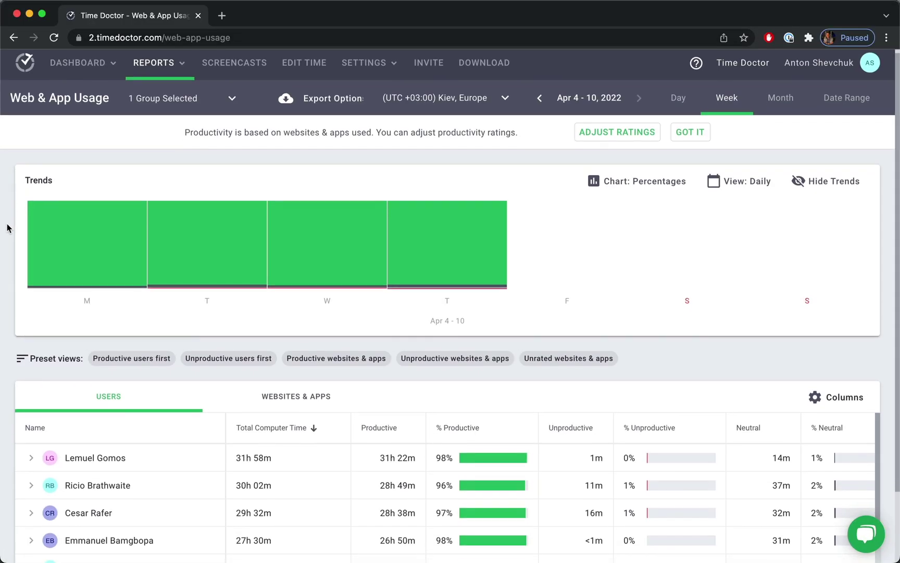
pyautogui.scroll(-2, 11, 217)
pyautogui.scroll(-2, 7, 228)
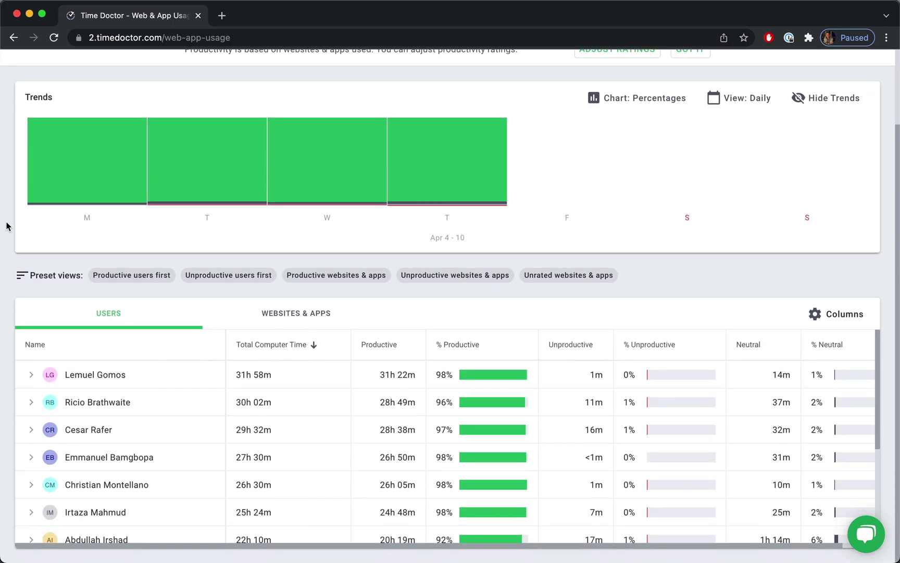
pyautogui.scroll(-1, 87, 363)
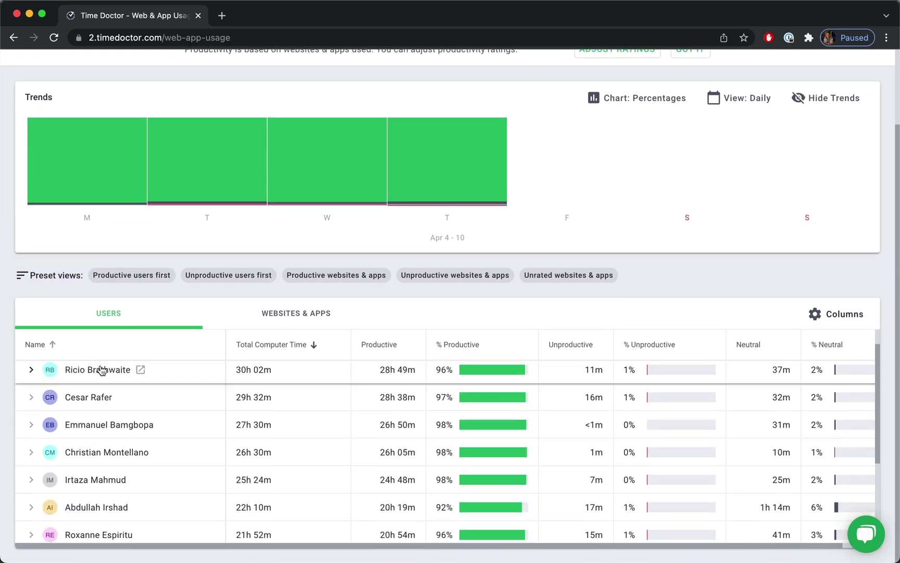
pyautogui.scroll(-1, 113, 384)
pyautogui.scroll(2, 114, 376)
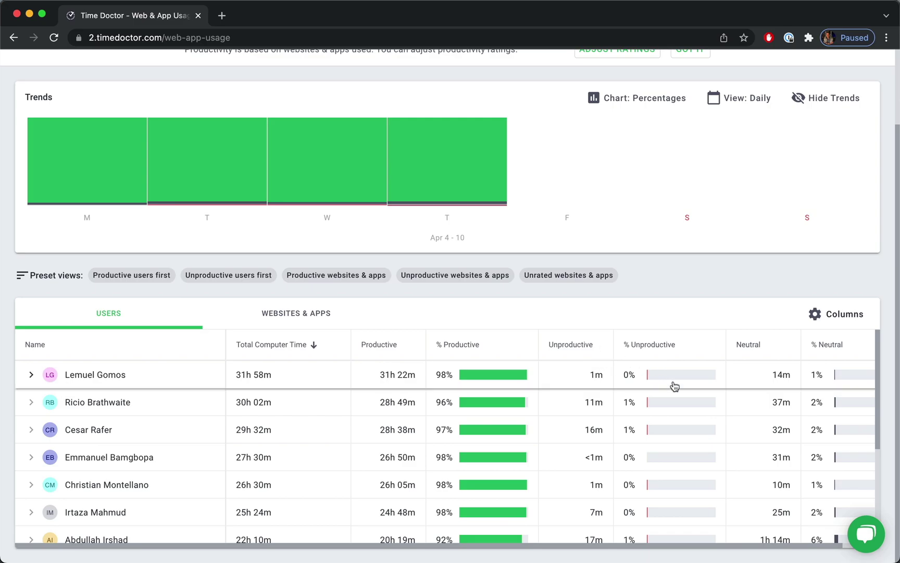
pyautogui.click(95, 374)
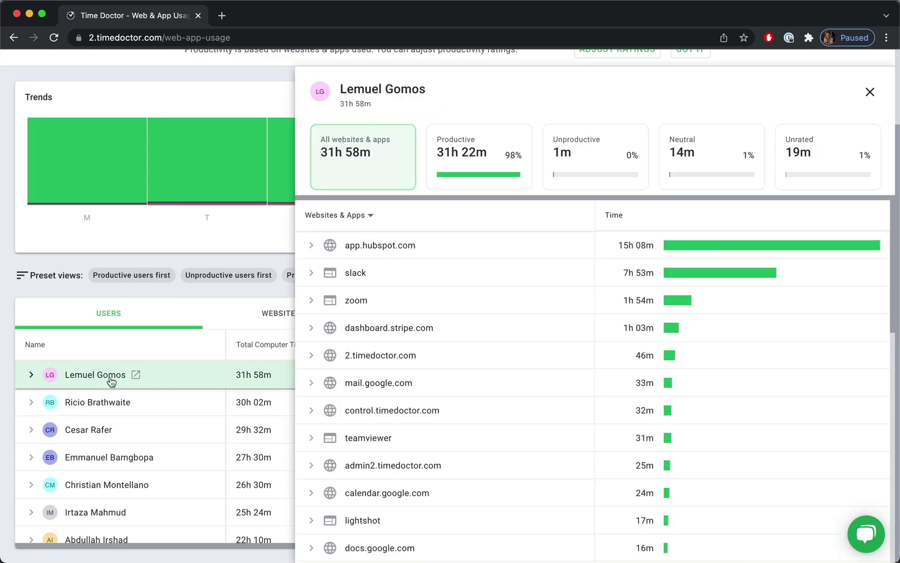
pyautogui.click(313, 245)
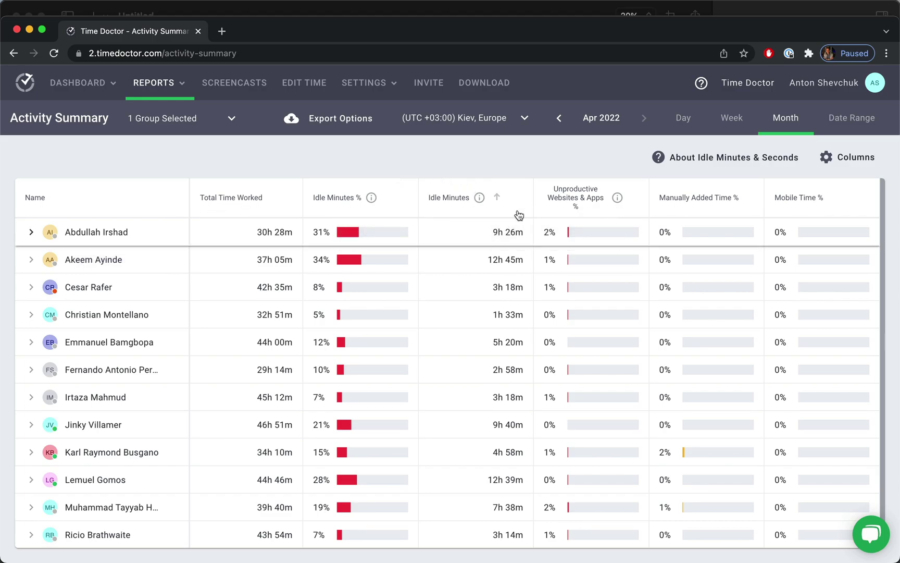
# Add an Idle Seconds column to the Activity Summary report.
pyautogui.click(835, 162)
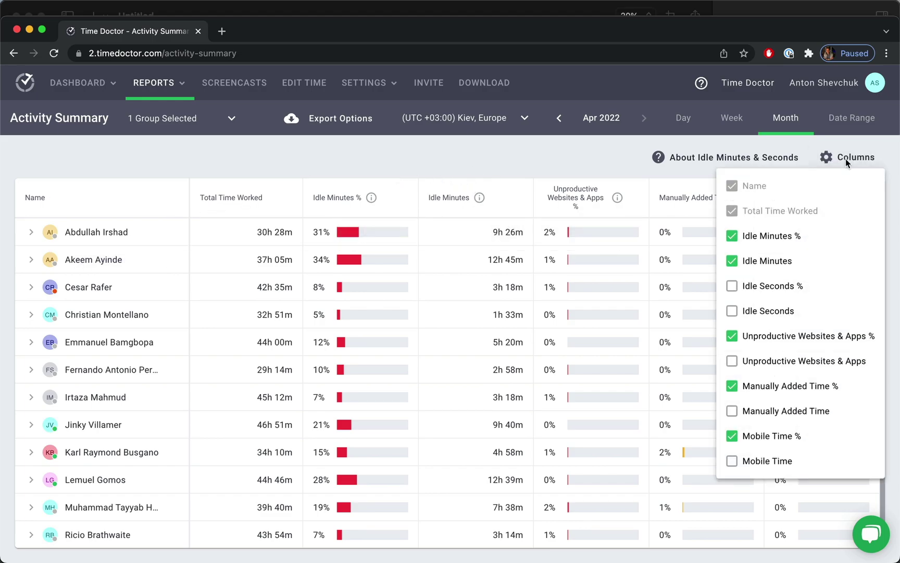
pyautogui.click(769, 311)
pyautogui.click(504, 157)
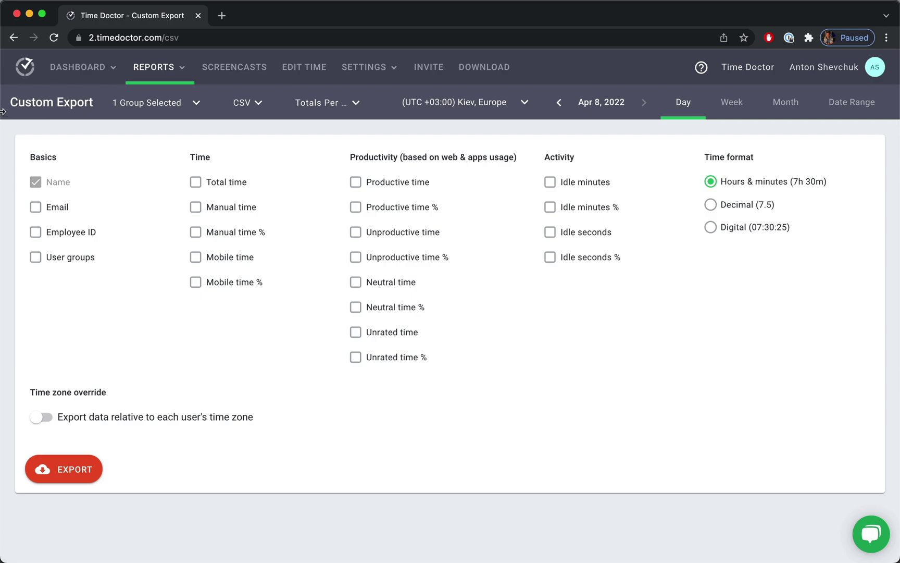
# Add Email, Employee ID, Manual time % and Unproductive time to the export, keeping CSV format.
pyautogui.click(57, 208)
pyautogui.click(71, 237)
pyautogui.click(222, 235)
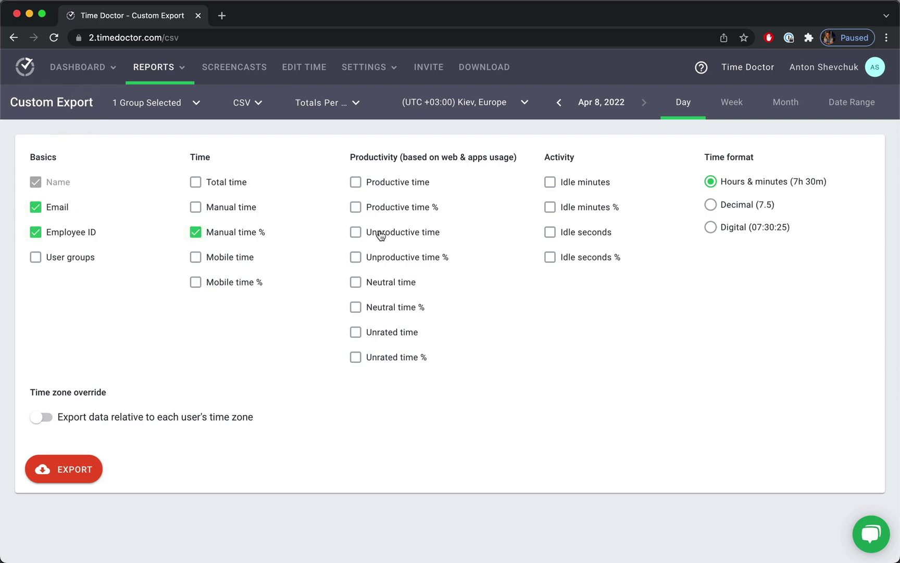
pyautogui.click(381, 232)
pyautogui.click(259, 106)
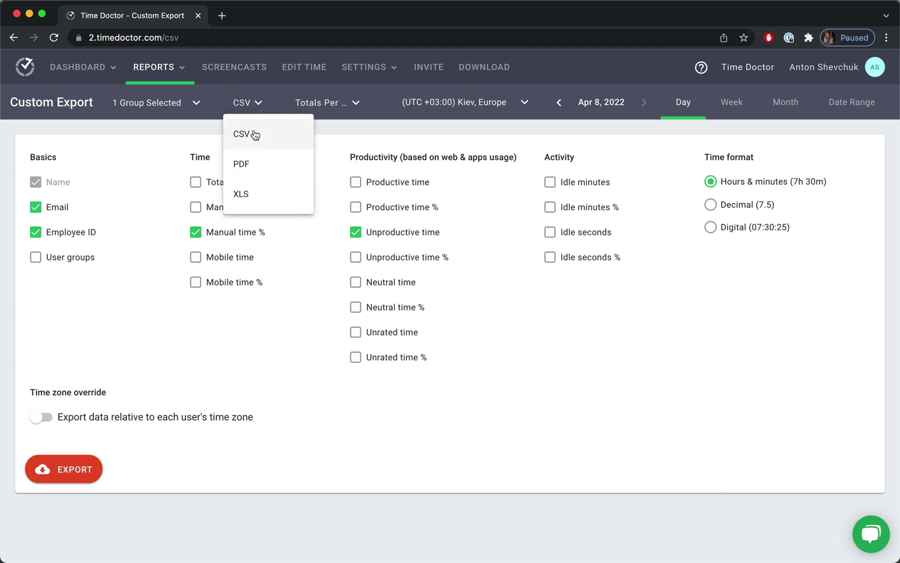
pyautogui.click(364, 128)
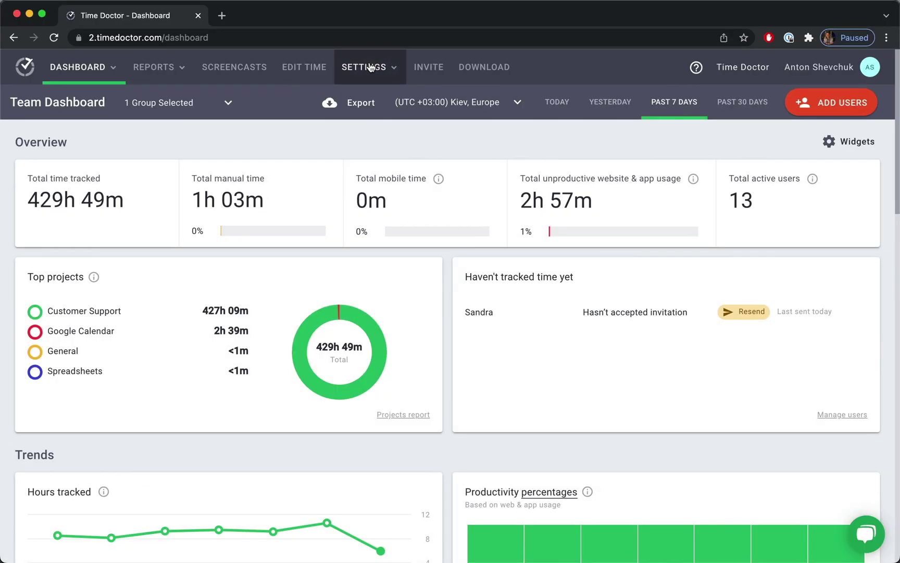
# In Company Settings, limit silent tracking to specific times on weekdays only.
pyautogui.click(371, 68)
pyautogui.click(382, 293)
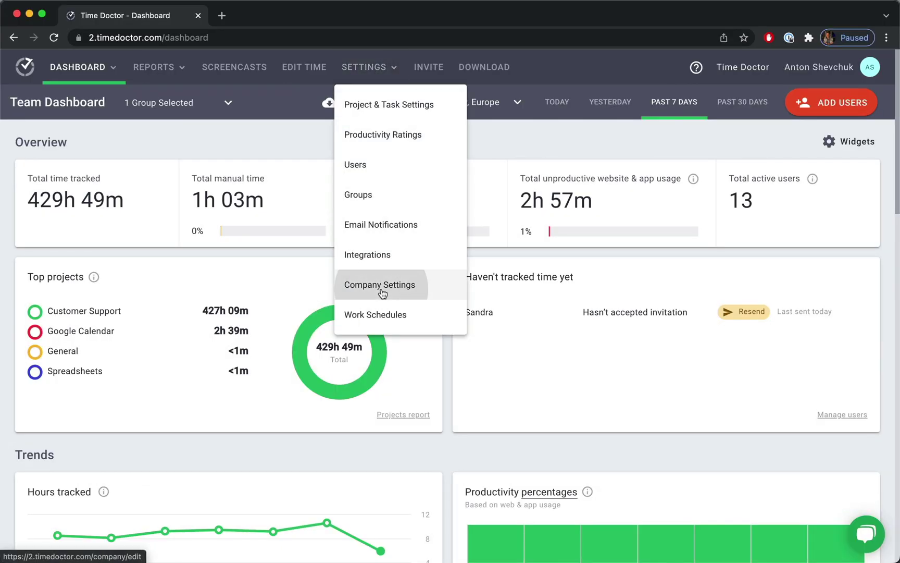
pyautogui.scroll(-5, 393, 290)
pyautogui.click(497, 300)
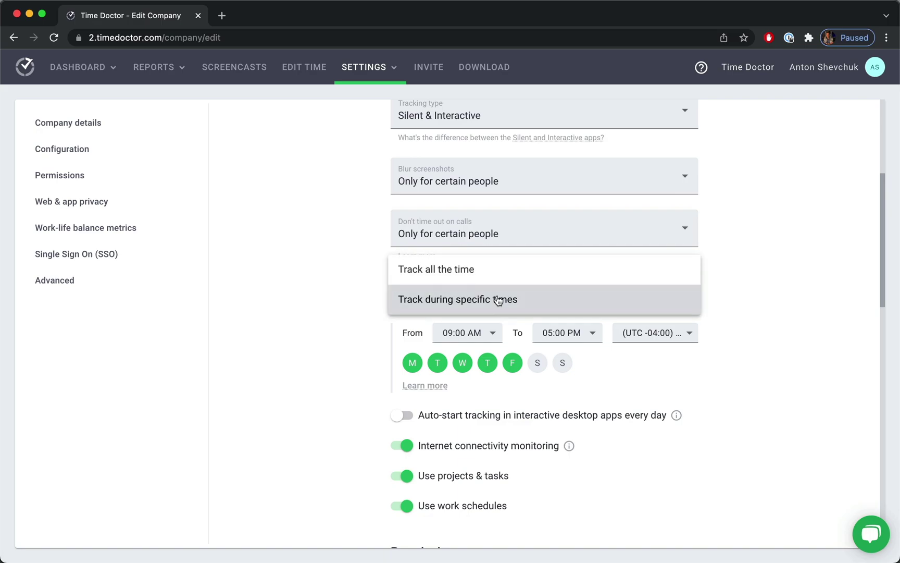
pyautogui.click(457, 301)
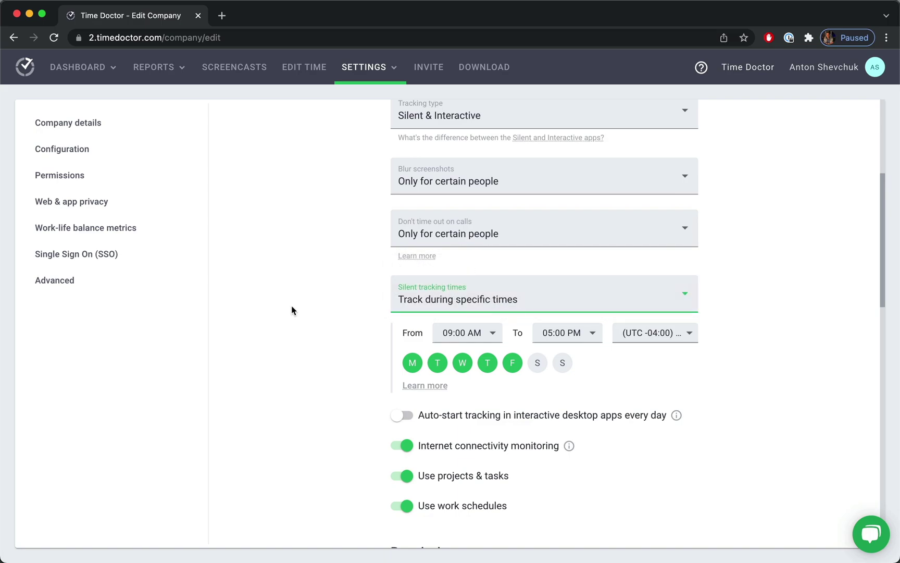
pyautogui.scroll(-1, 352, 300)
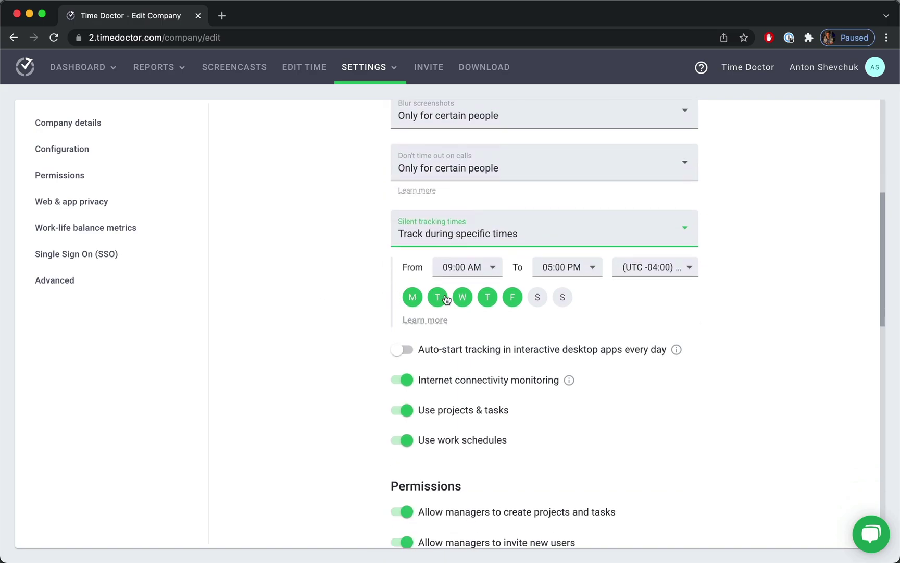
pyautogui.click(538, 298)
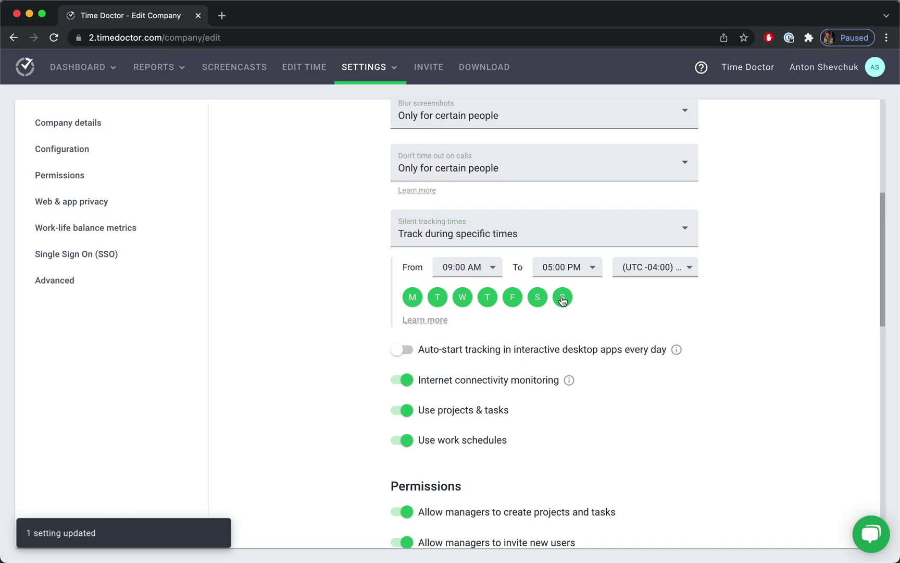
pyautogui.click(563, 298)
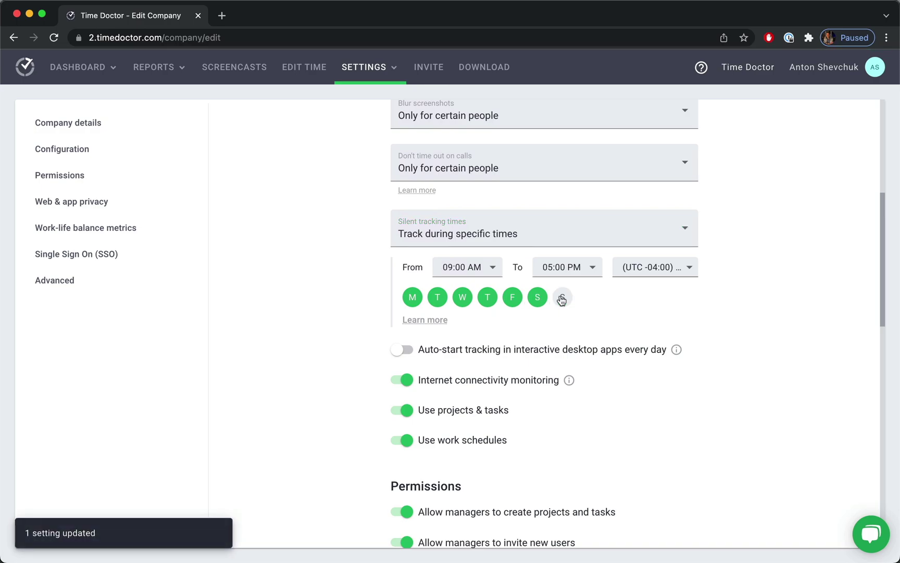
# Review the 09:00 AM–05:00 PM tracking hours and the time zone options.
pyautogui.click(481, 270)
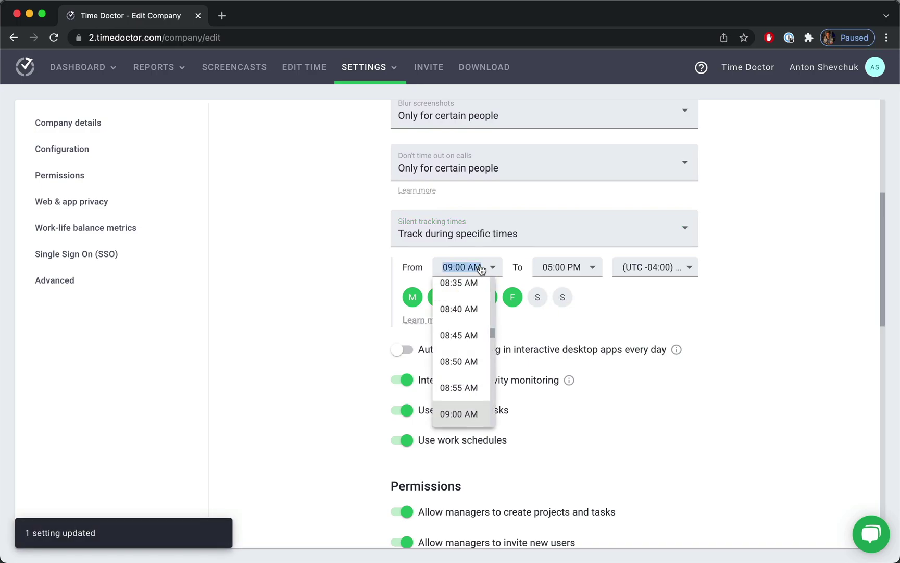
pyautogui.click(543, 274)
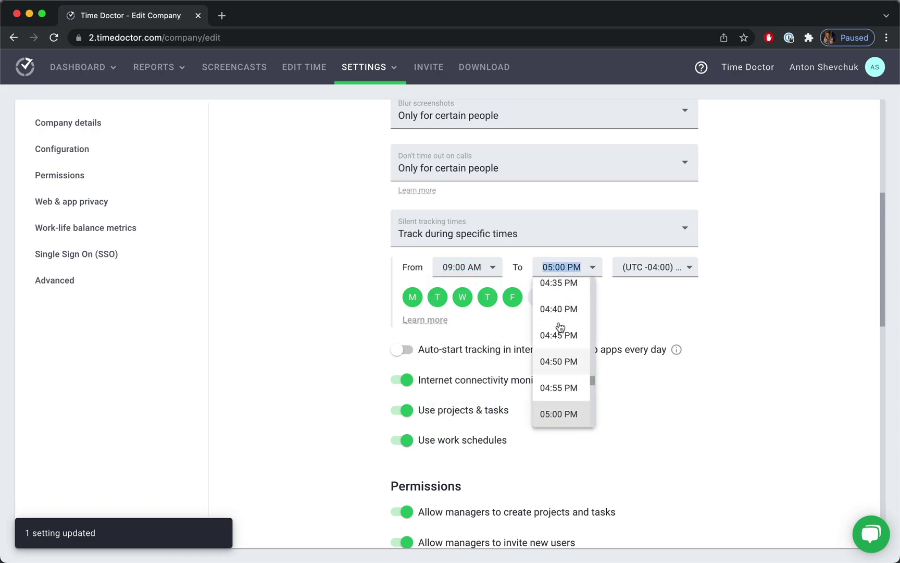
pyautogui.click(657, 268)
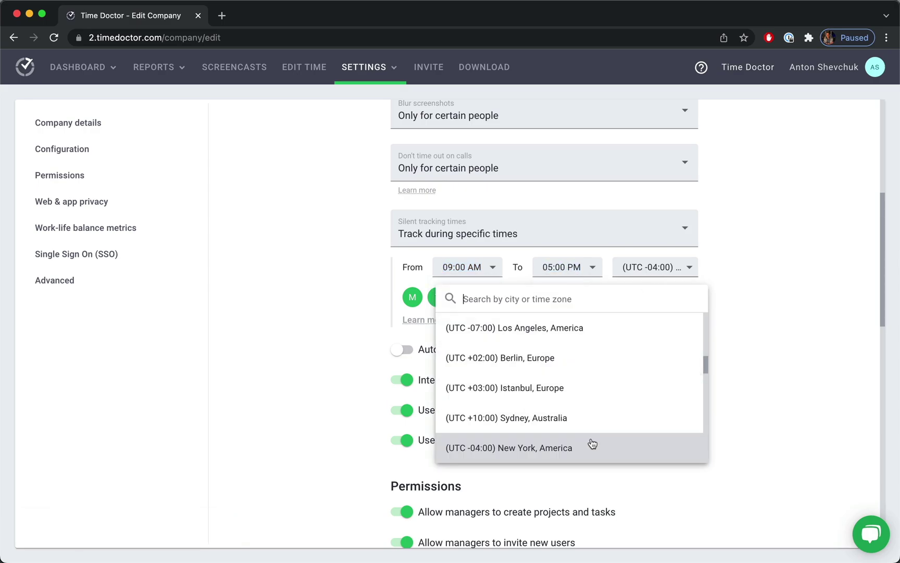
pyautogui.click(763, 273)
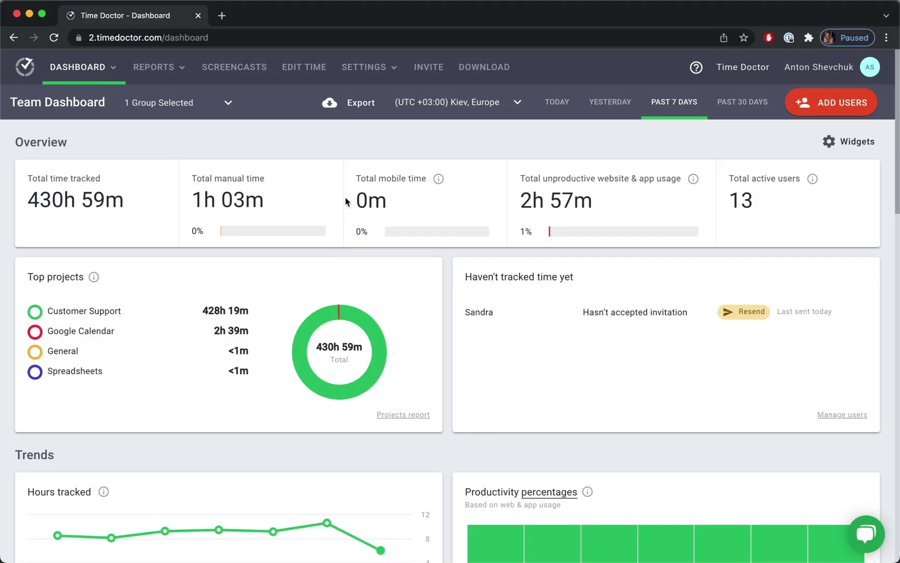
# Start a new Daily email notification with the Start time condition parameter.
pyautogui.click(380, 223)
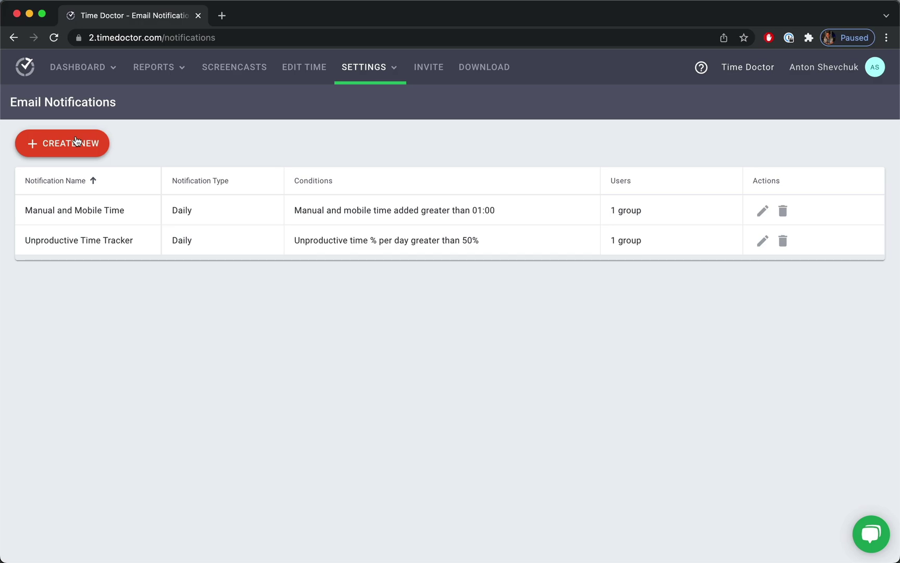
pyautogui.click(76, 142)
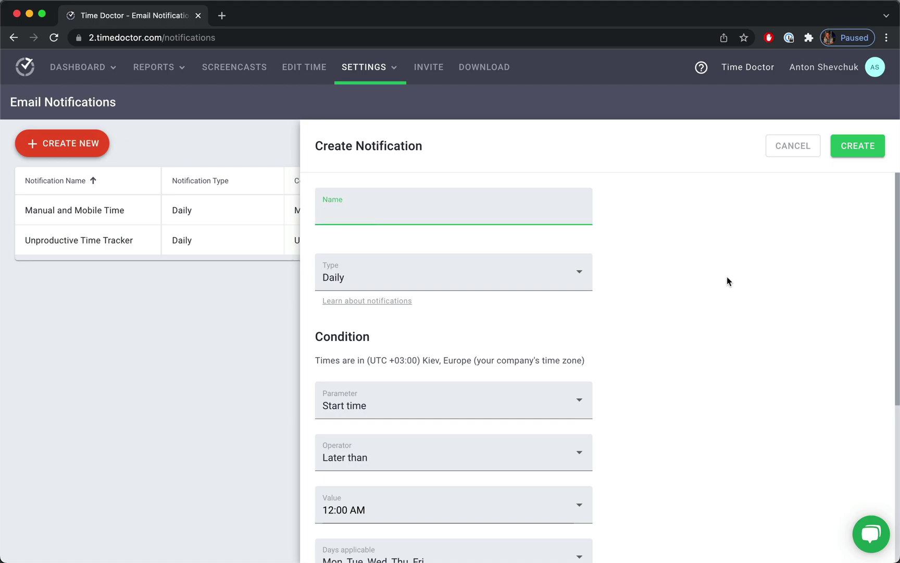
pyautogui.click(570, 276)
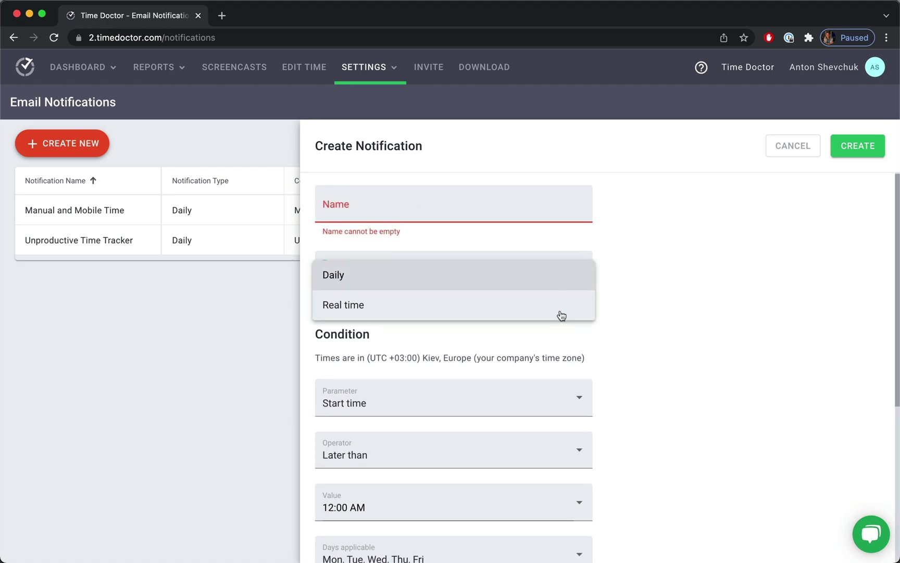
pyautogui.click(584, 281)
pyautogui.click(459, 403)
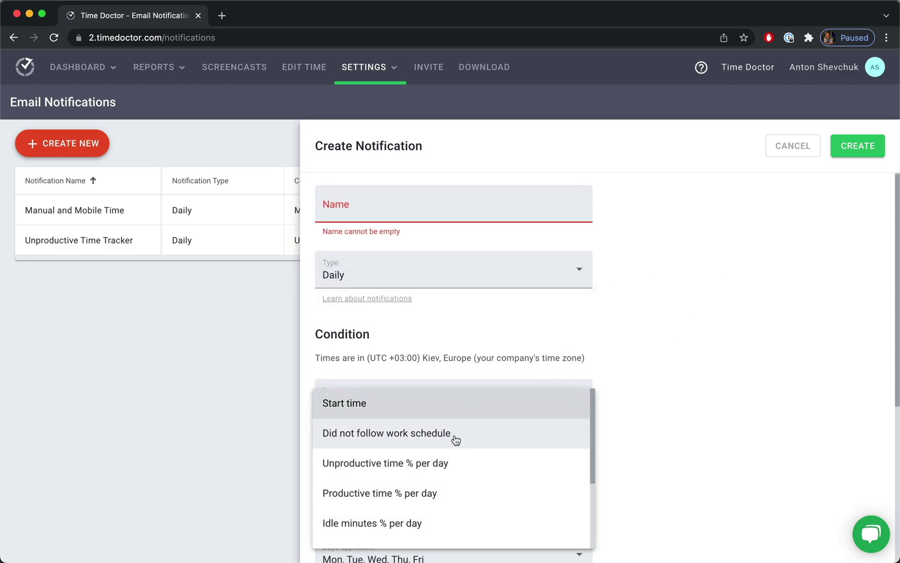
pyautogui.scroll(-1, 454, 451)
pyautogui.scroll(-1, 453, 450)
pyautogui.scroll(-1, 453, 449)
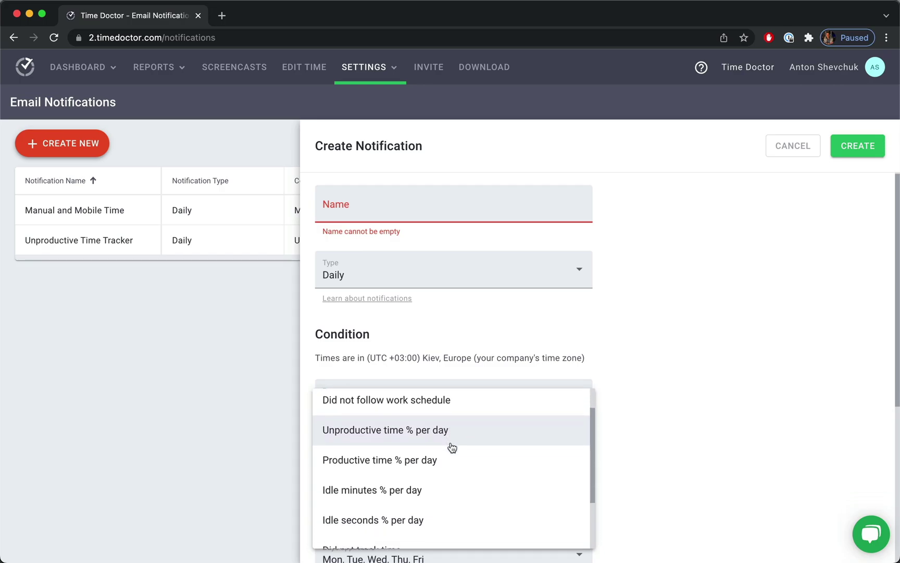
pyautogui.scroll(-3, 451, 448)
pyautogui.click(679, 342)
pyautogui.scroll(-3, 680, 342)
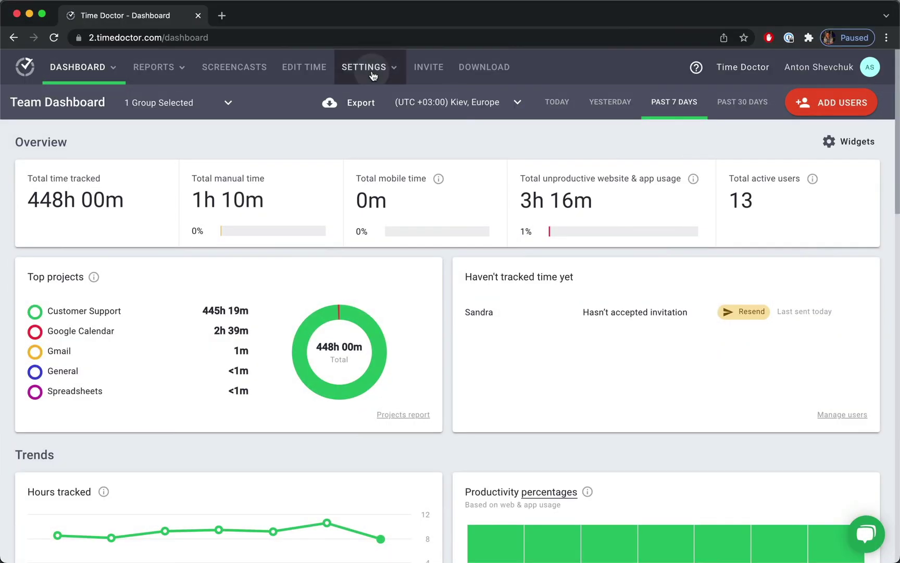
# Turn on Don't Time Out on Calls for the first user in Settings > Users.
pyautogui.click(371, 70)
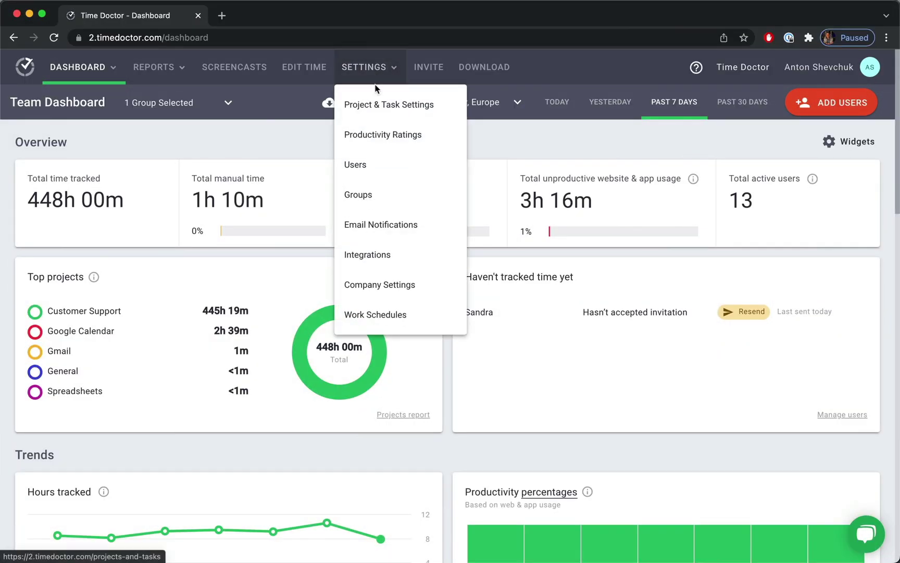
pyautogui.click(364, 169)
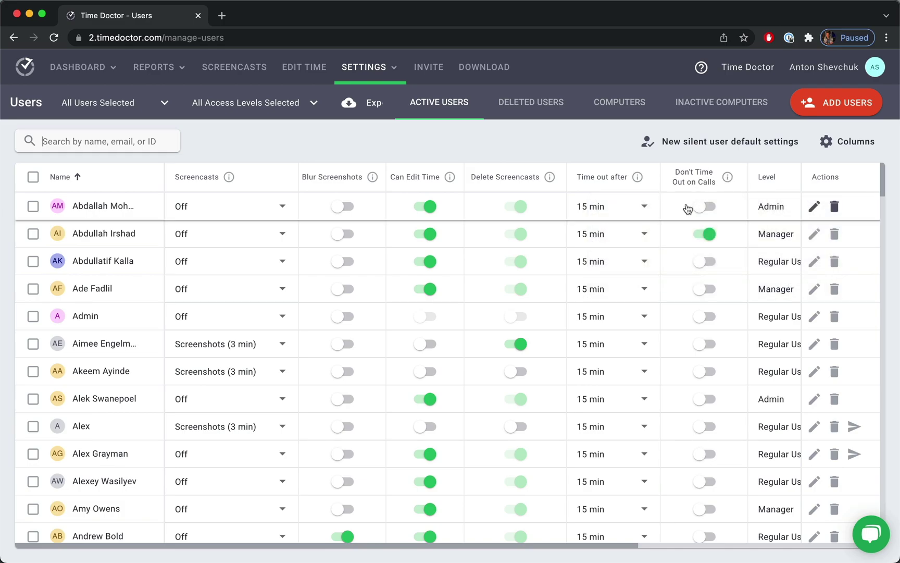
pyautogui.click(702, 210)
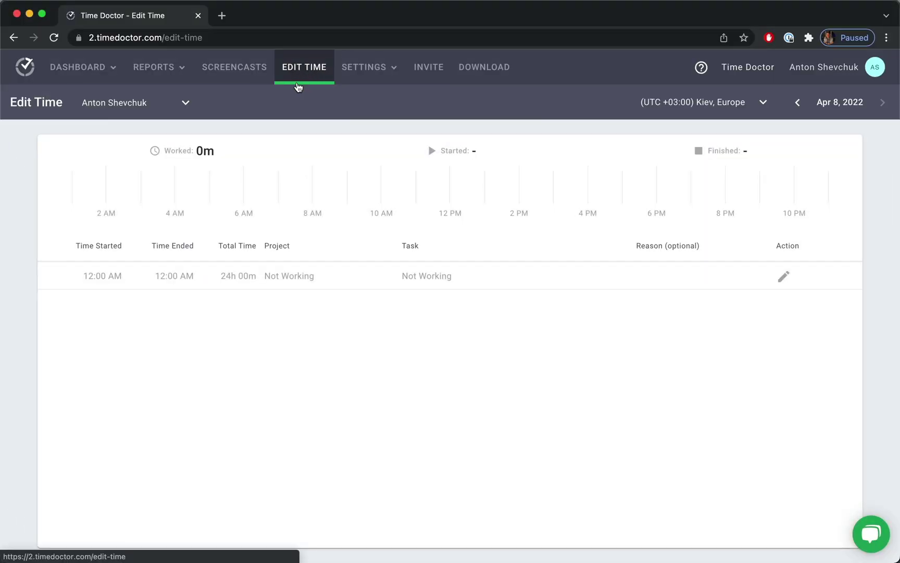
# Set the entry's project to Plan & Messaging and task to Messaging & Positioning, then begin a reason.
pyautogui.click(785, 279)
pyautogui.click(308, 276)
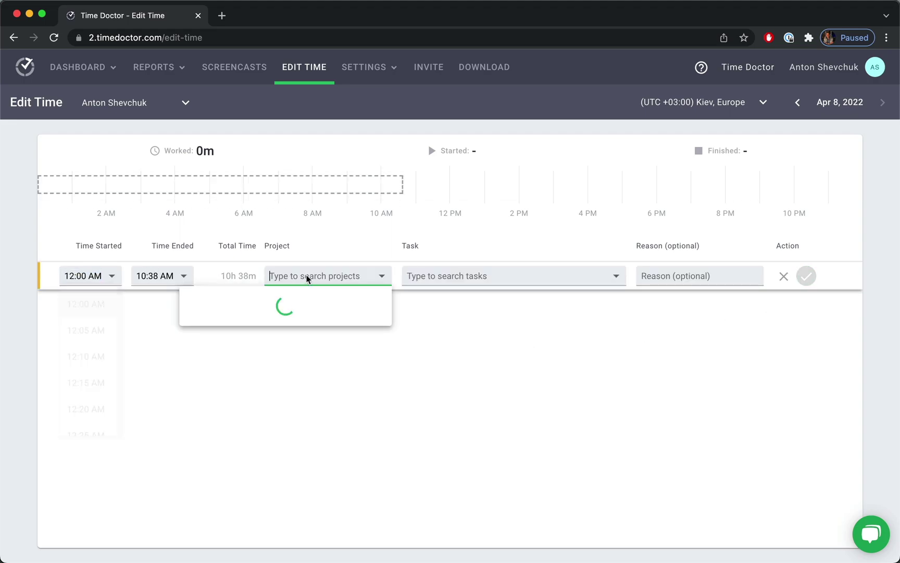
pyautogui.click(297, 301)
pyautogui.click(432, 276)
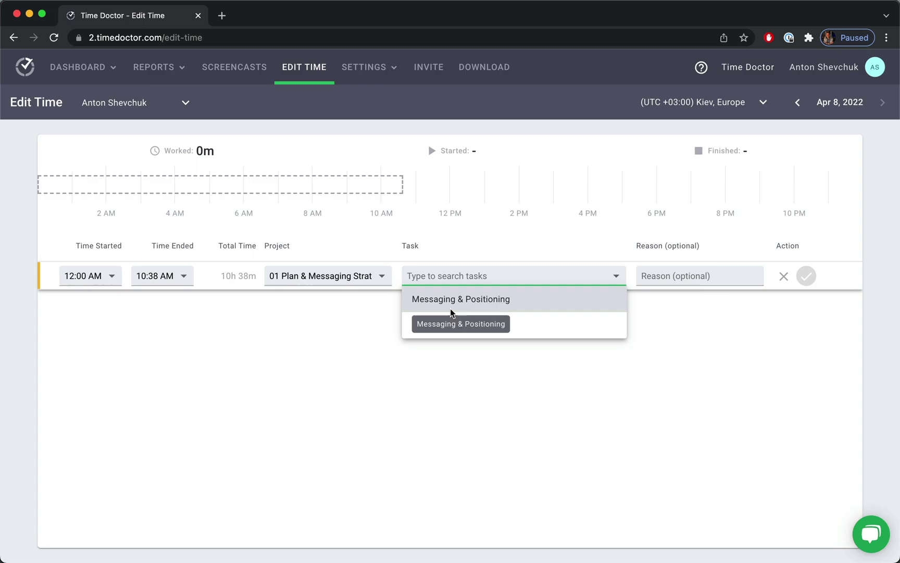
pyautogui.click(450, 300)
pyautogui.click(656, 276)
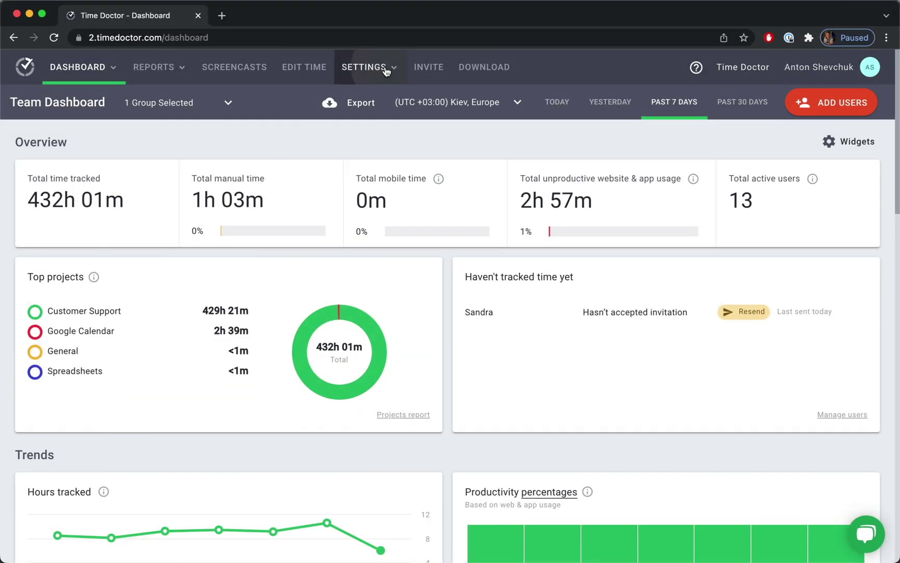
# Check the first user's Screencasts options in the Users list, leaving them Off.
pyautogui.click(386, 67)
pyautogui.click(372, 168)
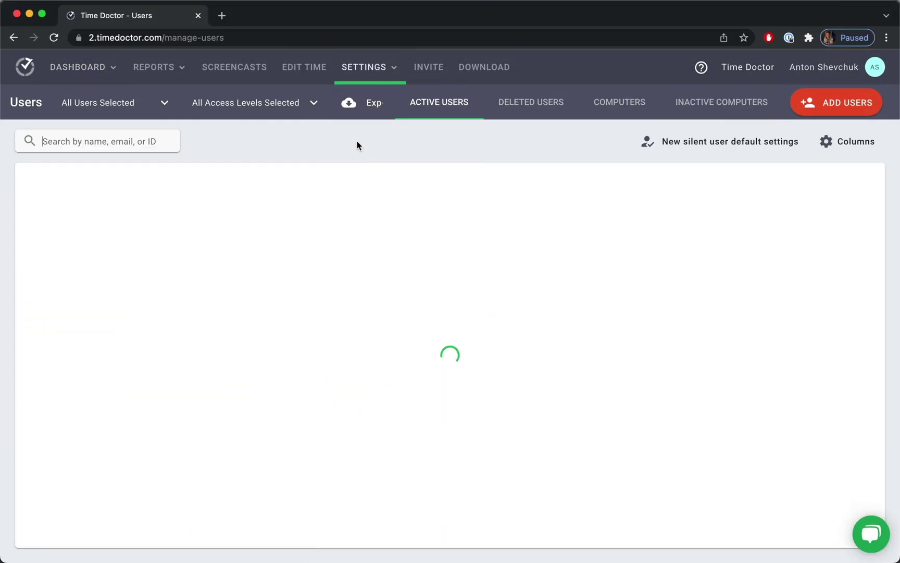
pyautogui.click(202, 206)
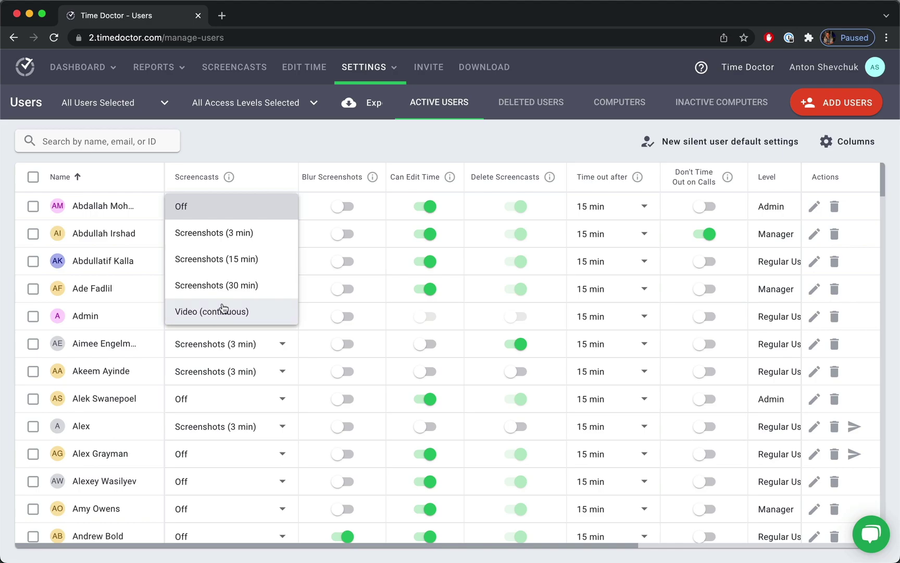
pyautogui.click(248, 147)
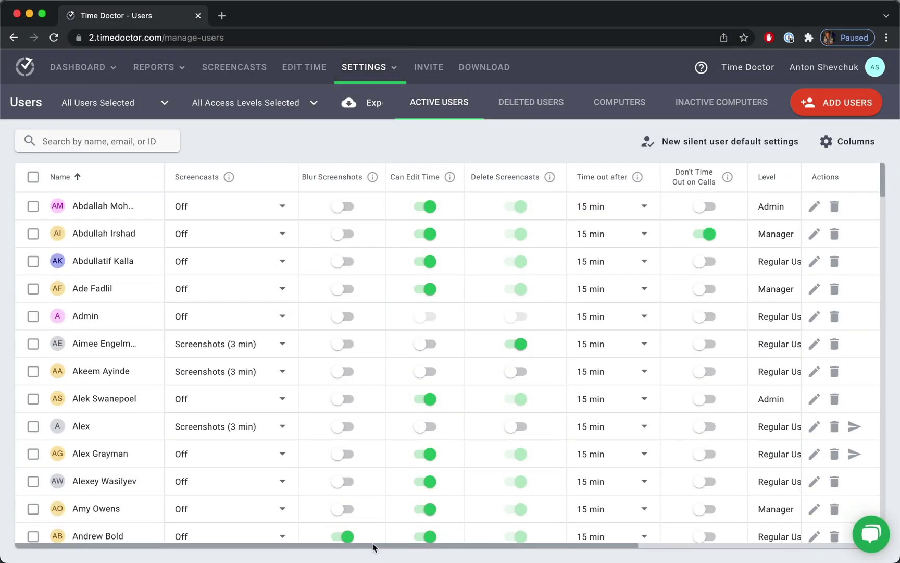
pyautogui.moveTo(373, 543); pyautogui.dragTo(623, 546)
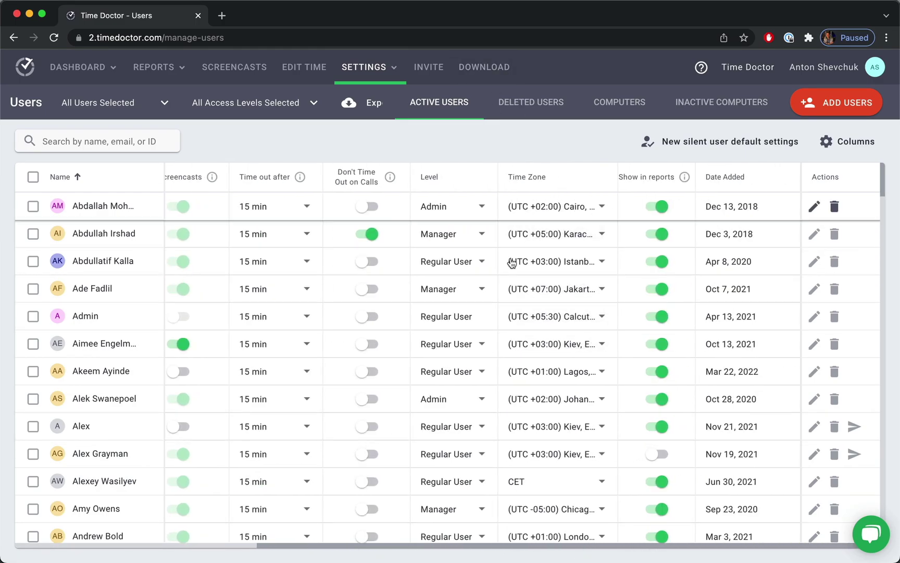
pyautogui.moveTo(159, 67)
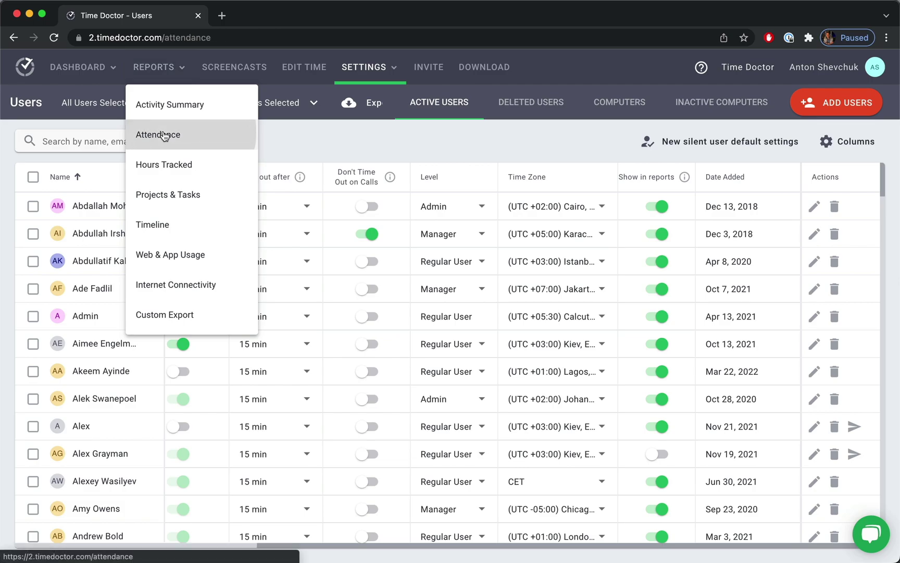
# Display the Attendance report for Apr 8, 2022 and list its time zone choices.
pyautogui.click(153, 134)
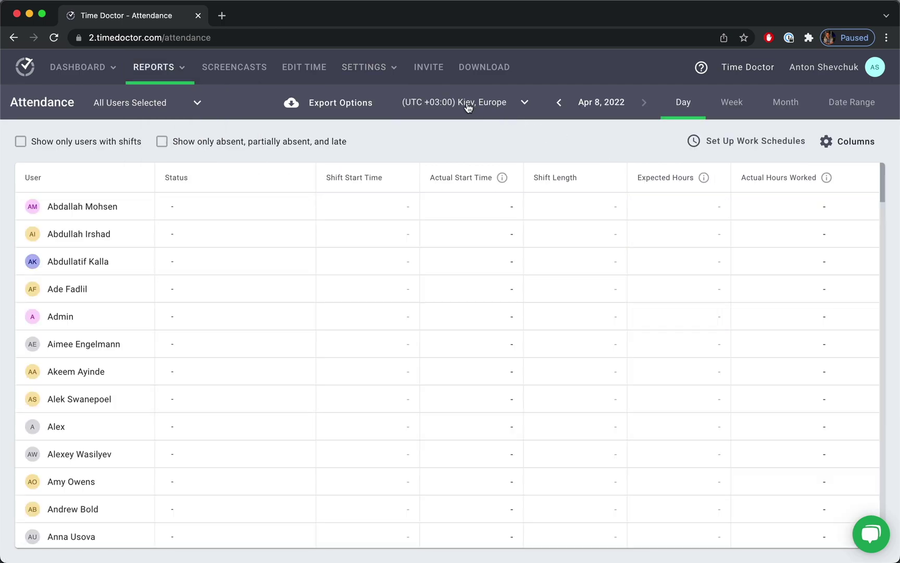
pyautogui.click(466, 102)
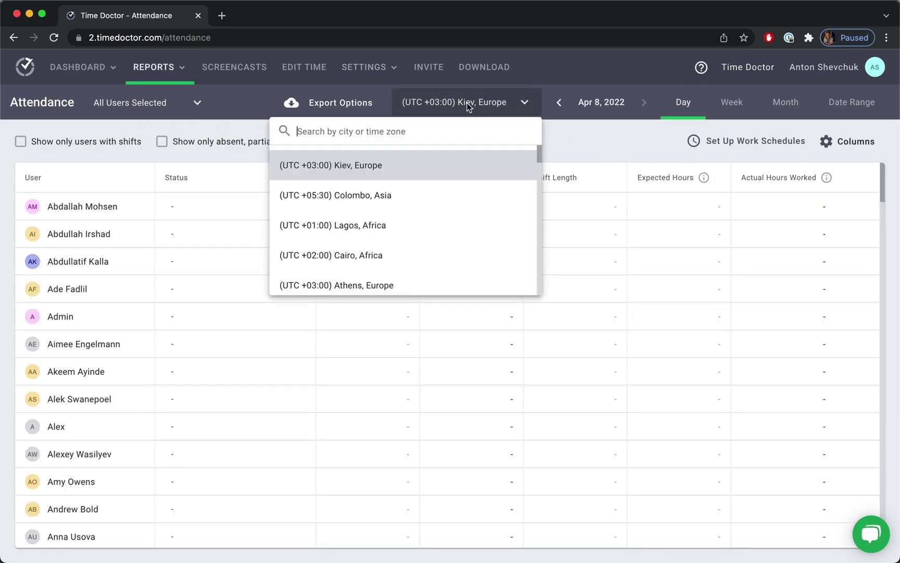